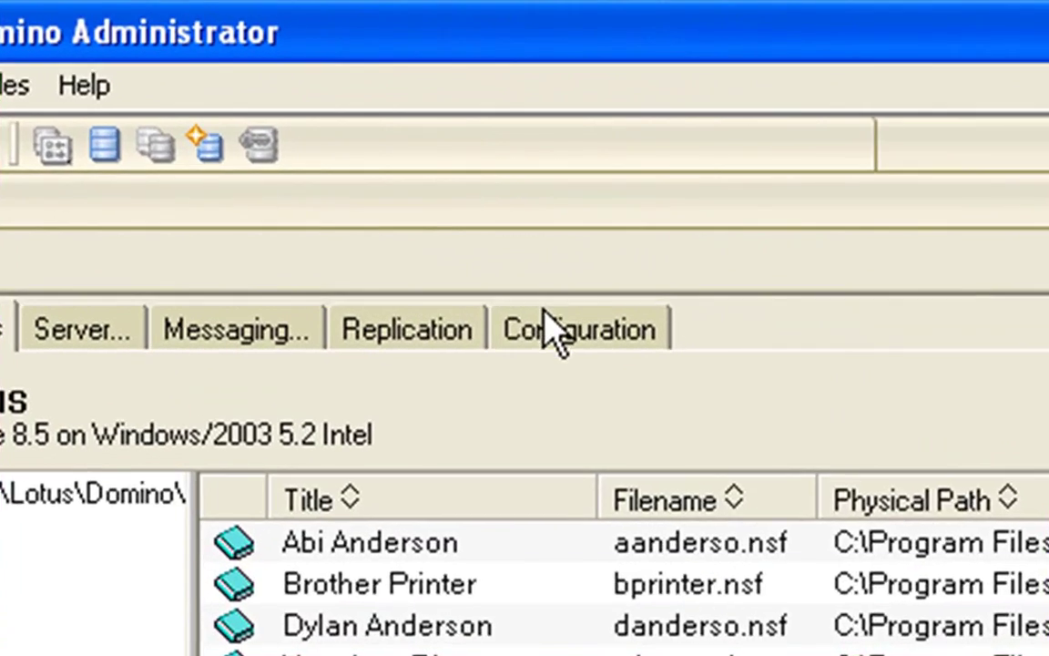
Step: Open the current Server document and show its Transactional Logging settings: circular, logdir, 1024 MB
left_click(554, 329)
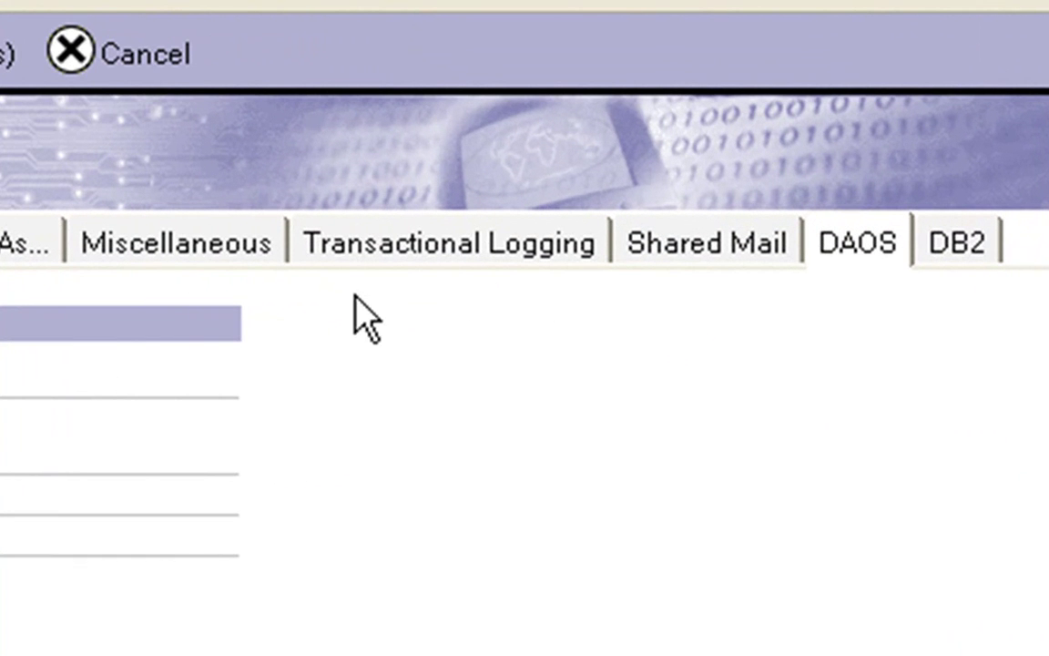
left_click(395, 257)
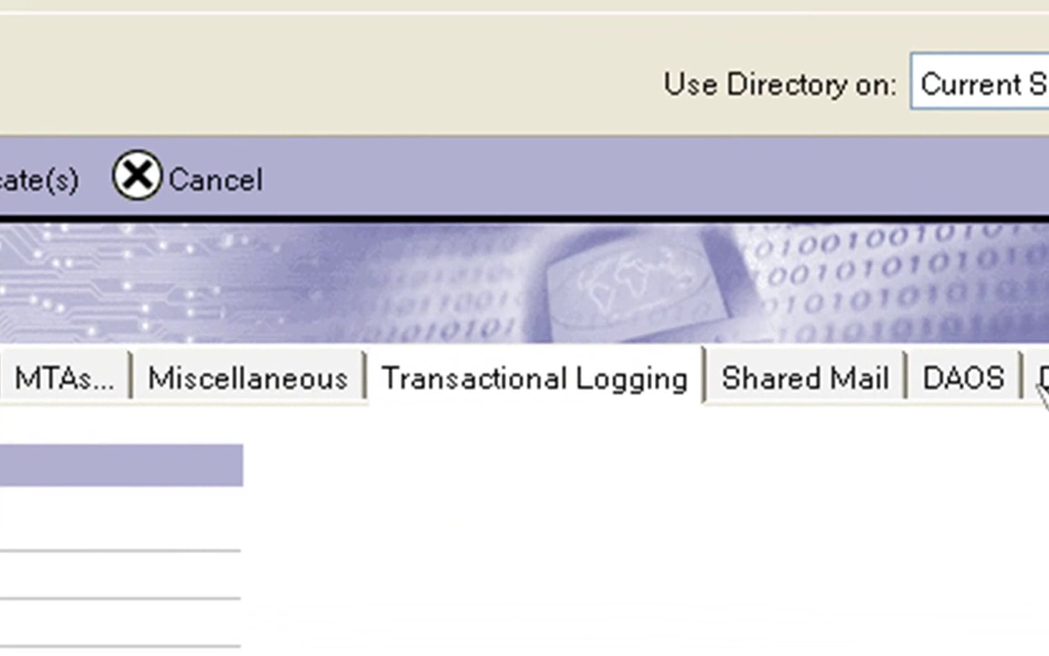
Step: Return the Server document to its DAOS tab: attachments enabled, base path DAOS, 30-day deferral
left_click(997, 378)
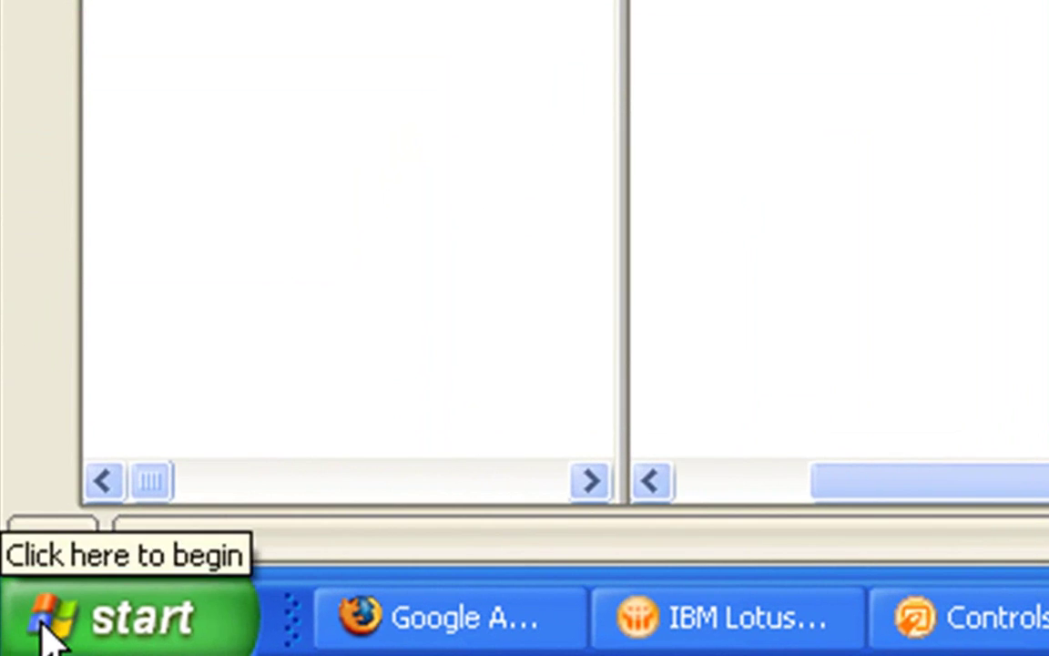
Step: Launch Notepad from Run, enter the line CREATE_R85_DATABASES=1, and save the note
left_click(15, 647)
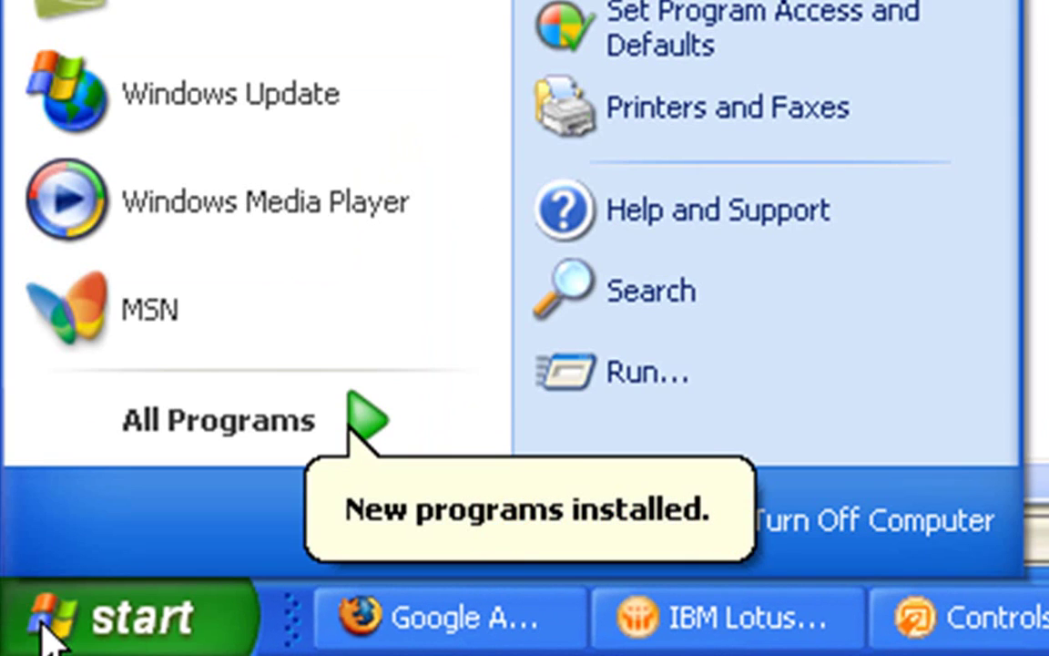
left_click(695, 370)
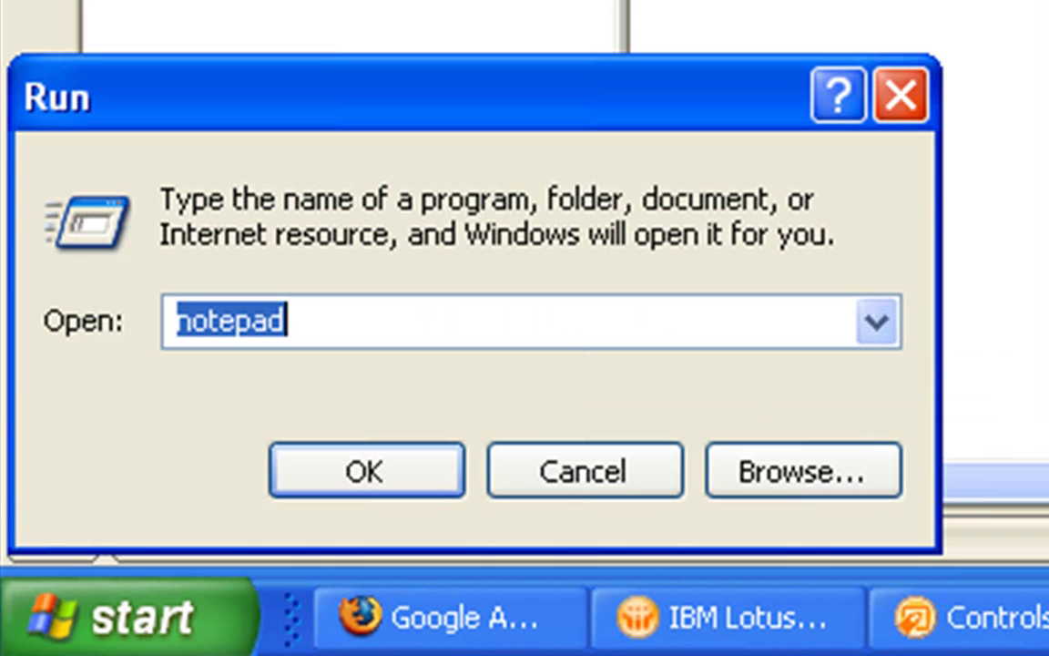
key("Return")
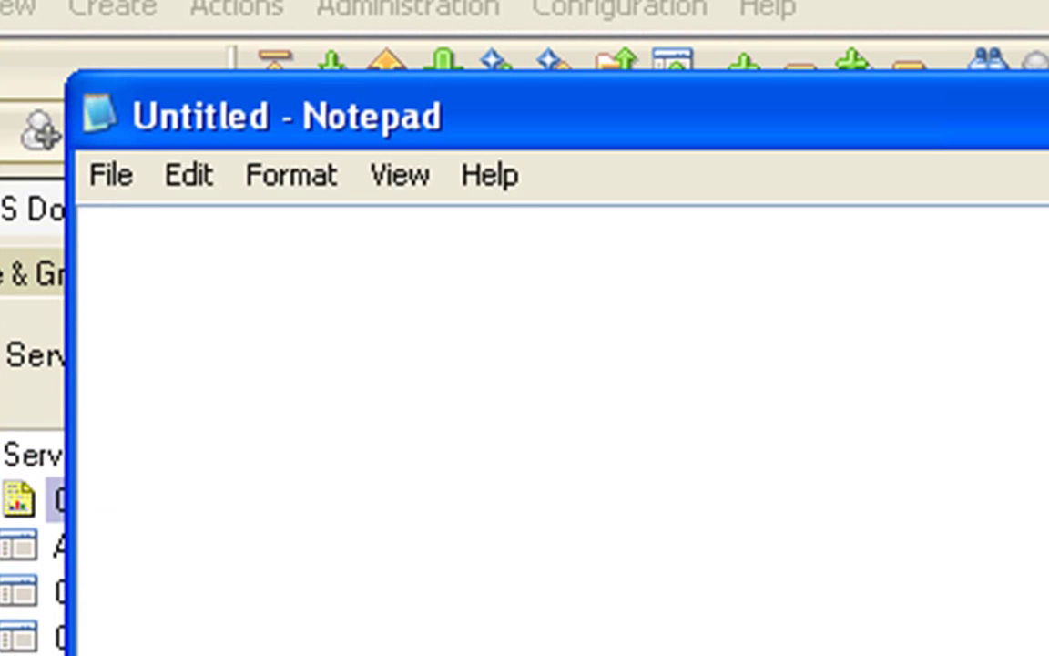
type("CREATE")
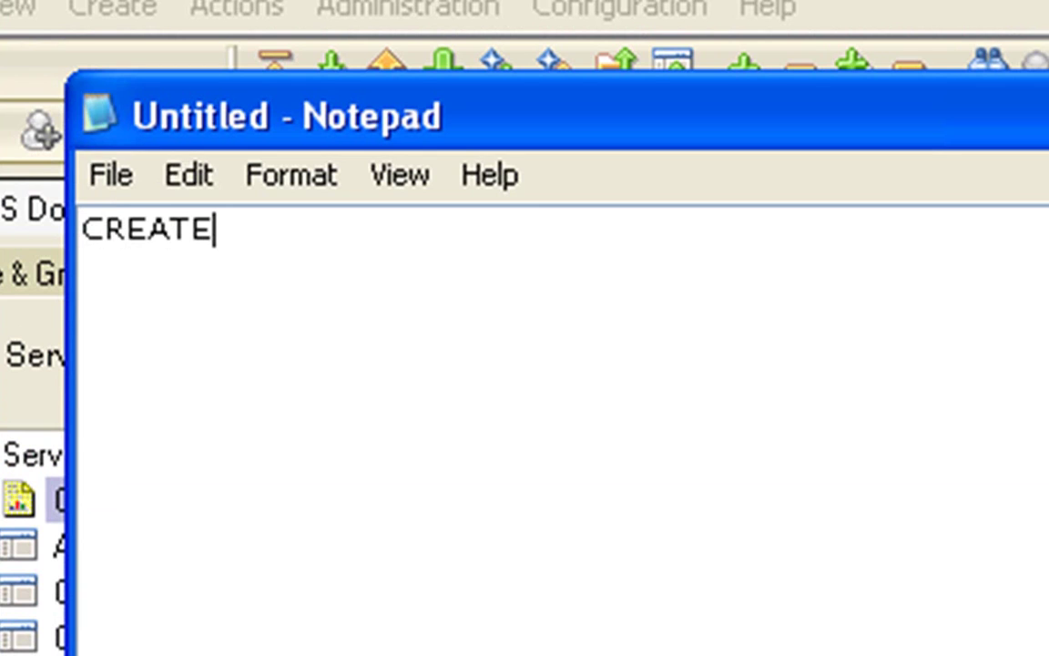
type("_R")
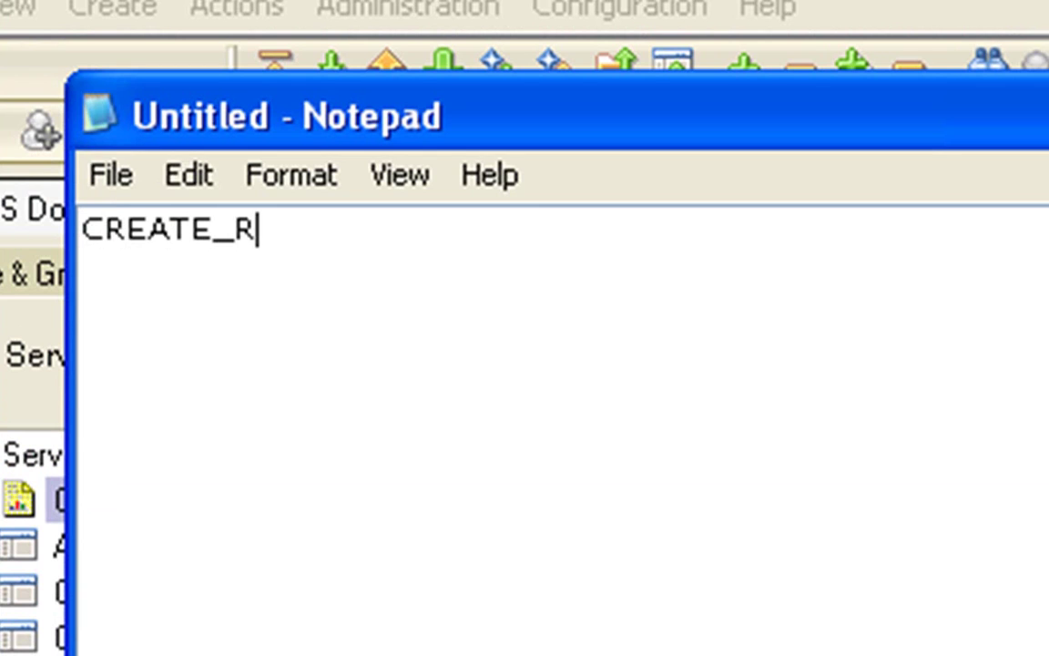
type("85_")
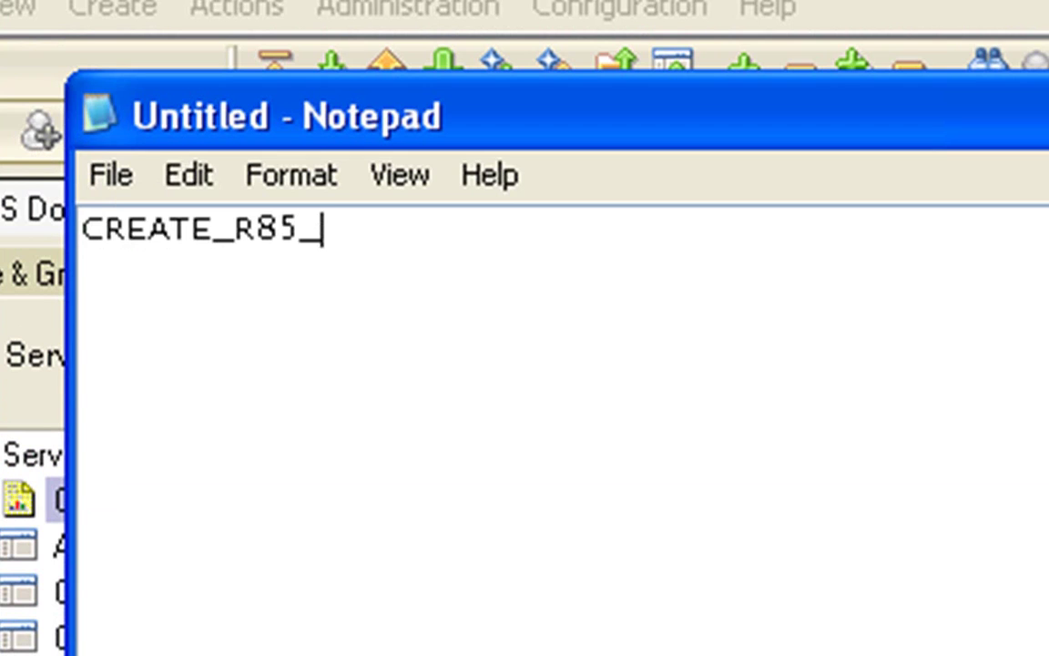
type("DATABASES")
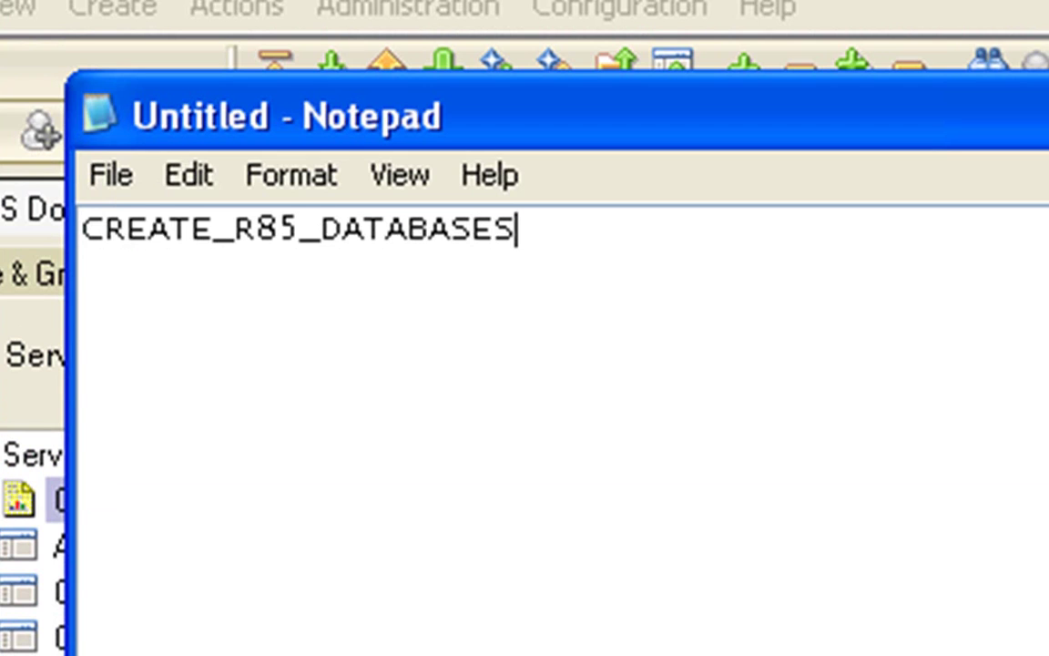
type("=1")
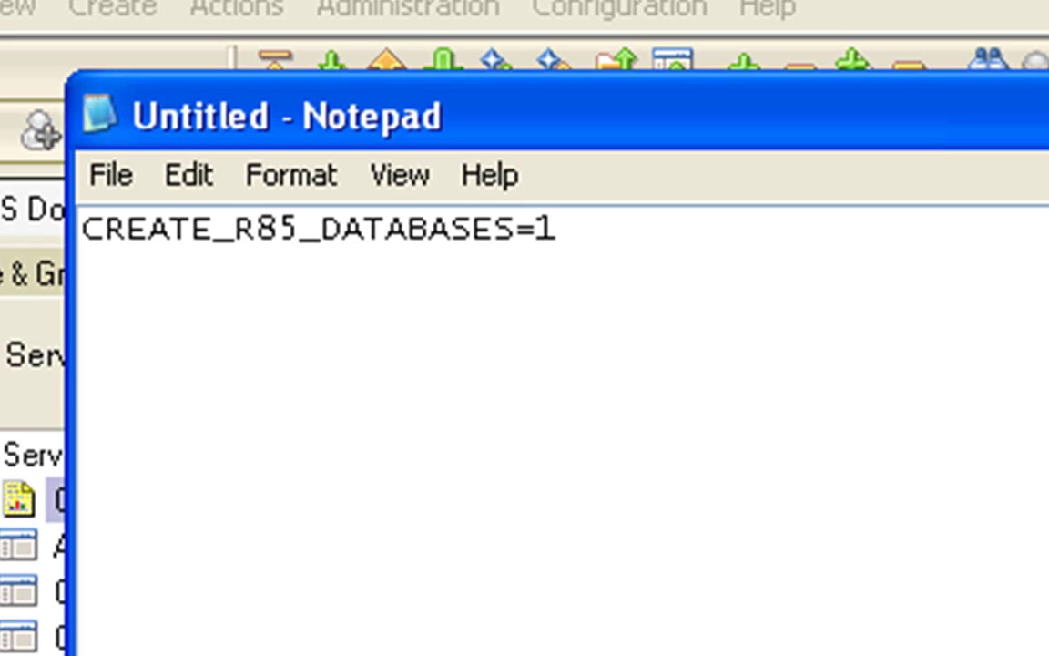
key("ctrl+s")
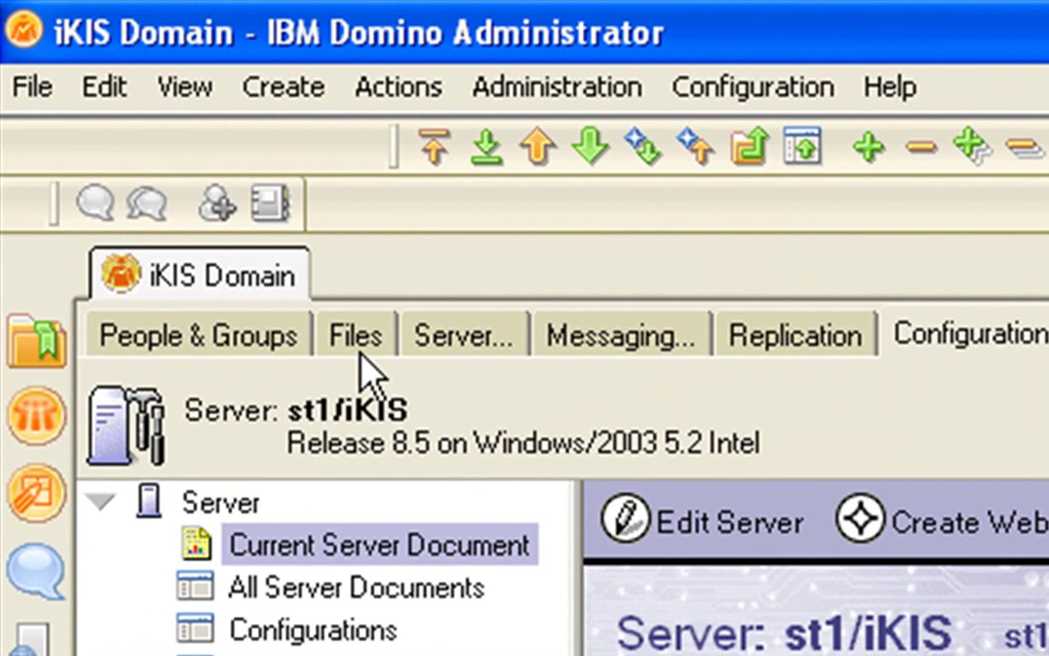
Step: On the Files tab, select the first three mail databases, all still in R6 (43:0) format
left_click(325, 310)
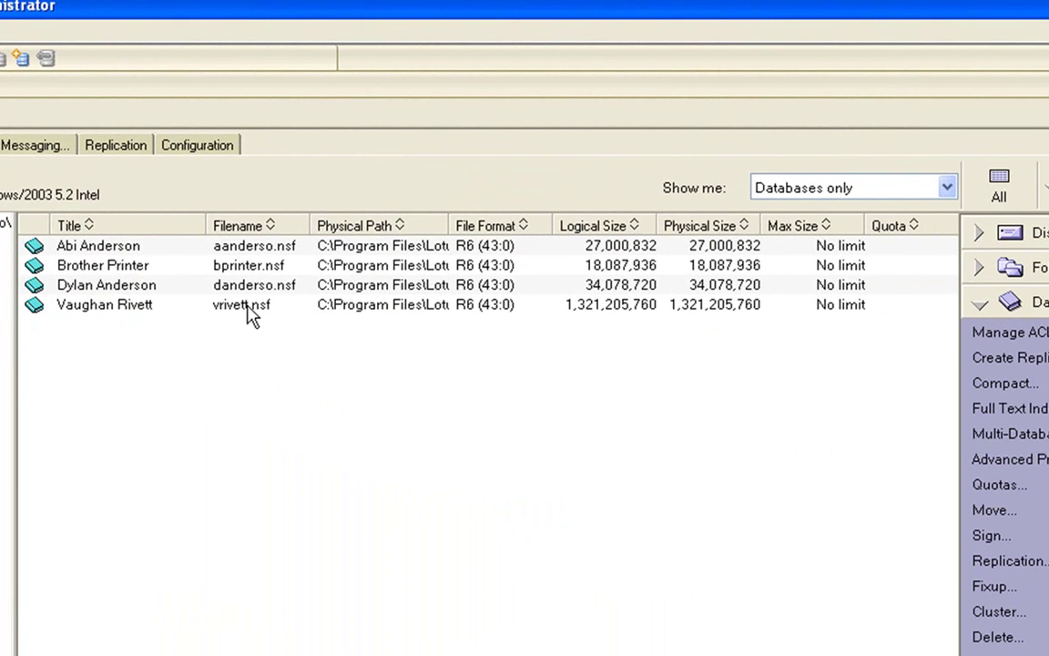
left_click(62, 242)
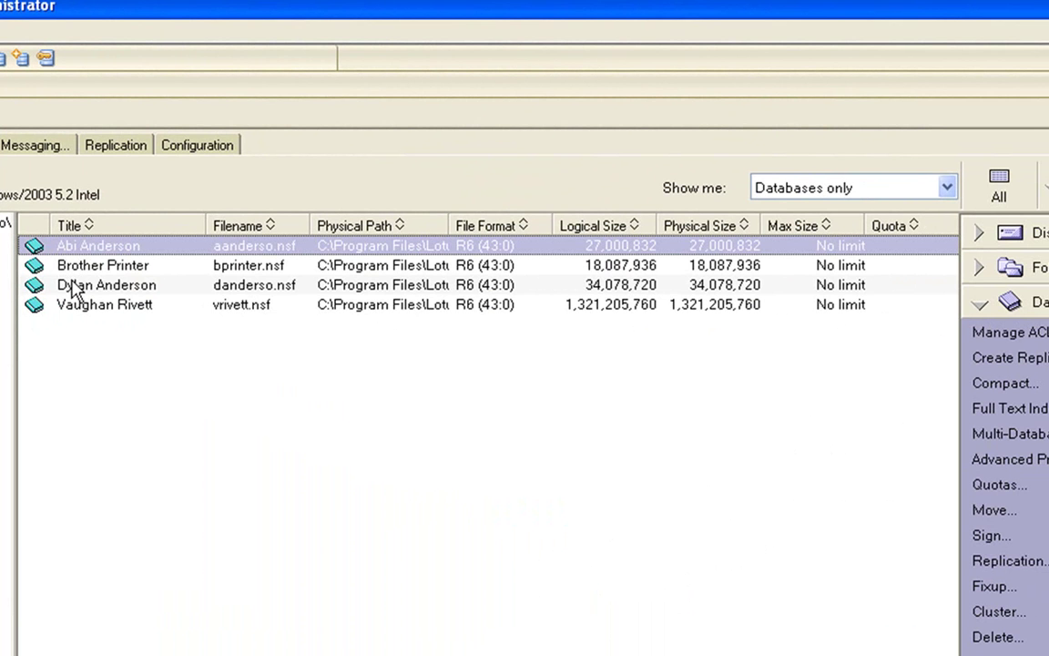
left_click(73, 284, "shift")
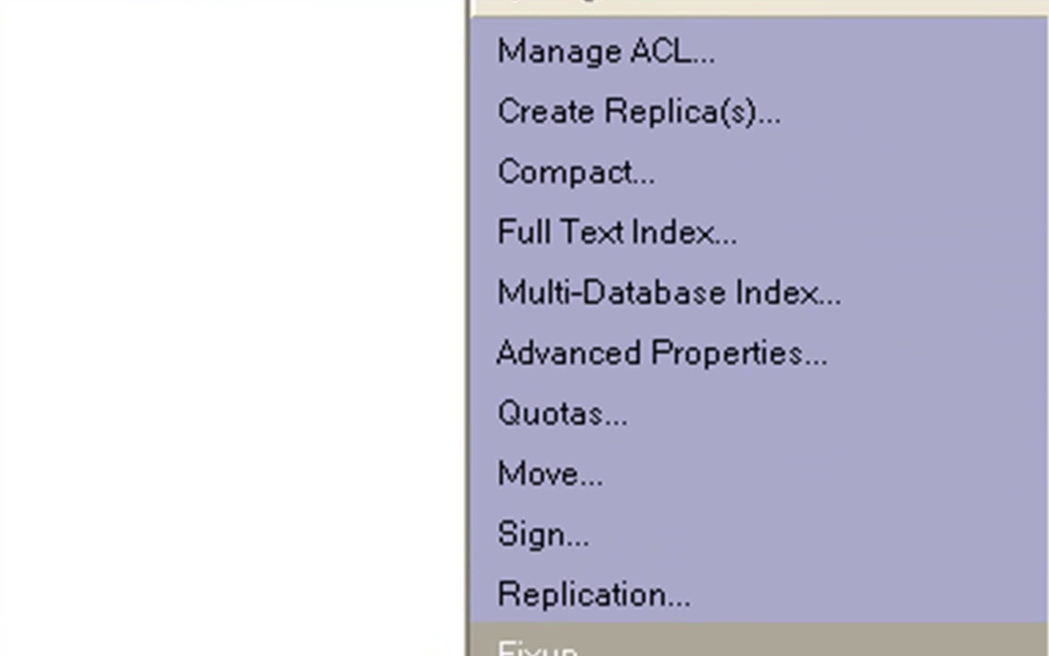
Step: Enable Use Domino Attachment and Object Service in Advanced Properties for the three selected databases
left_click(605, 371)
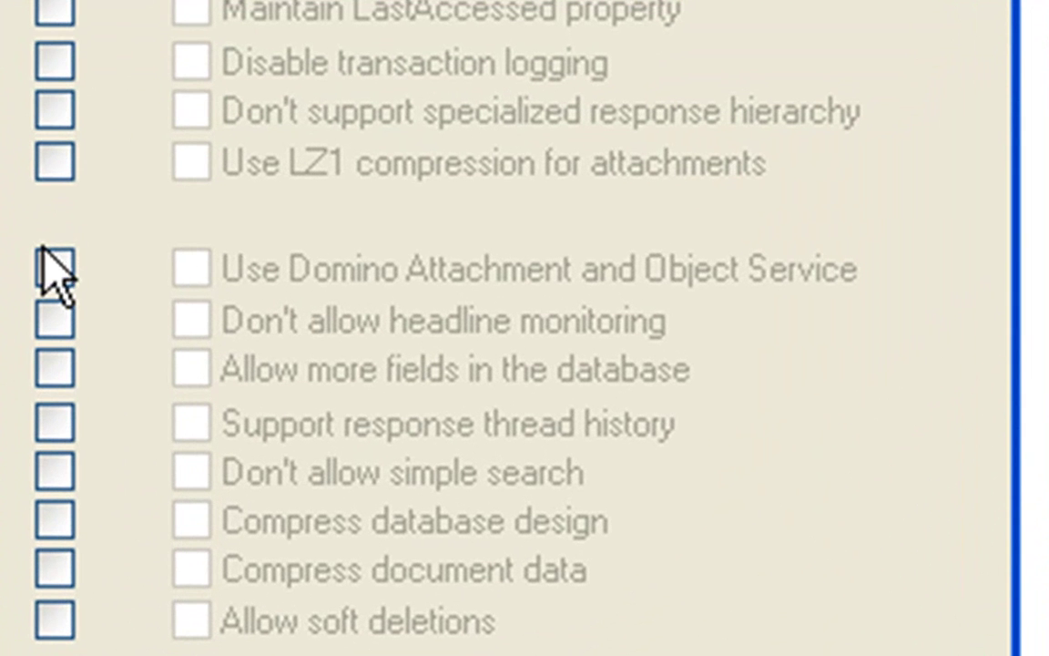
left_click(69, 265)
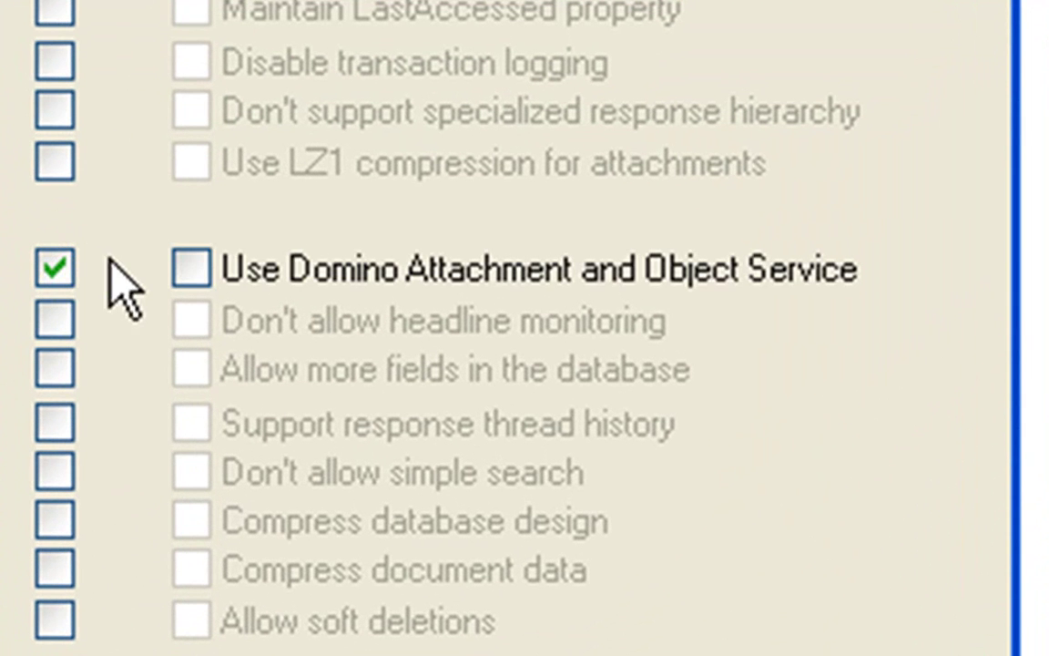
left_click(189, 266)
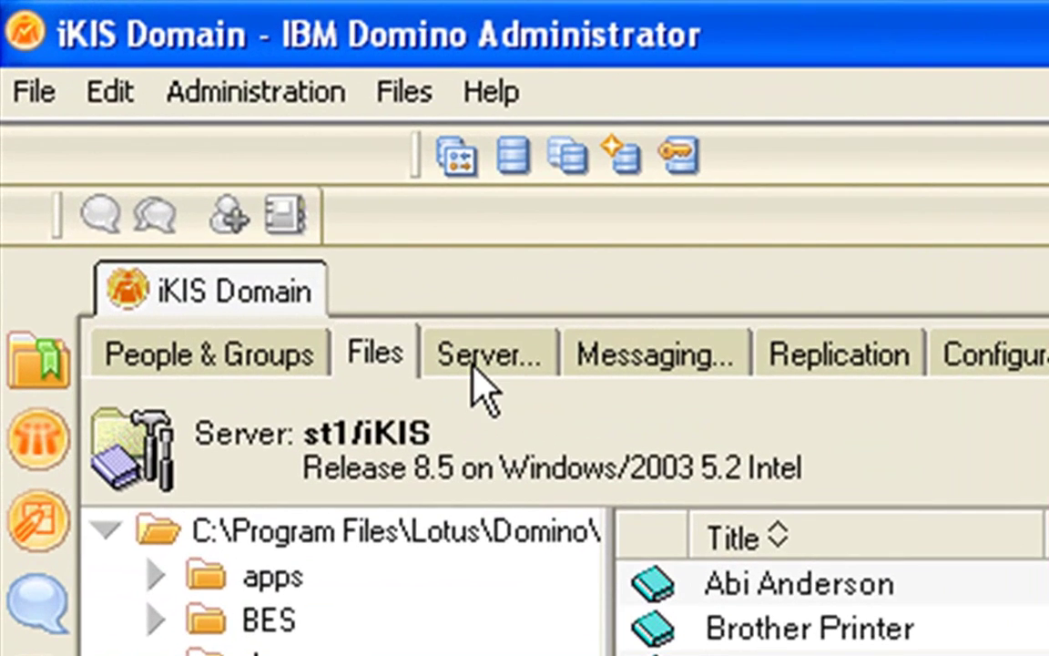
Step: Open the live Server Console for st1/iKIS from the Server Status view
left_click(172, 128)
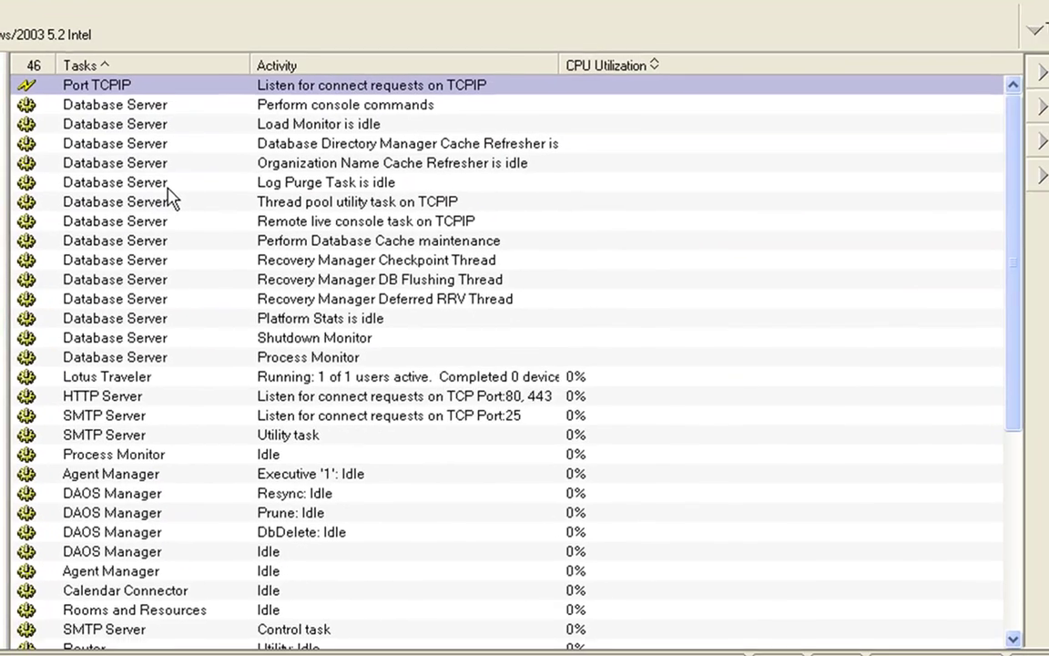
scroll(1011, 344, "down", 1)
mouse_move(1011, 345)
left_mouse_down()
mouse_move(1013, 469)
mouse_move(1013, 324)
left_mouse_up()
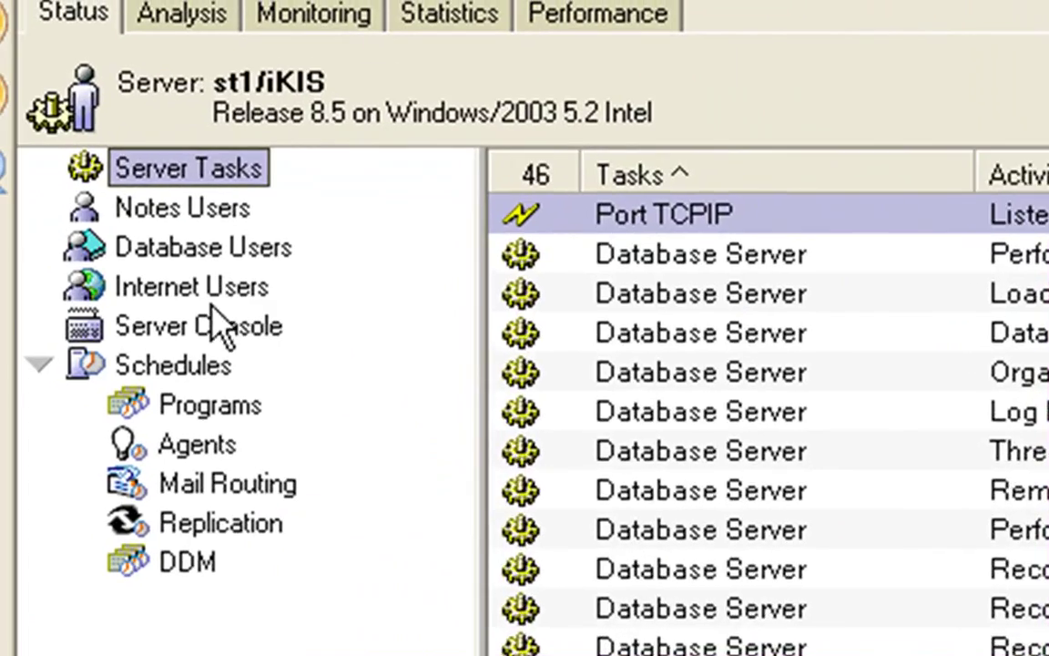
left_click(218, 324)
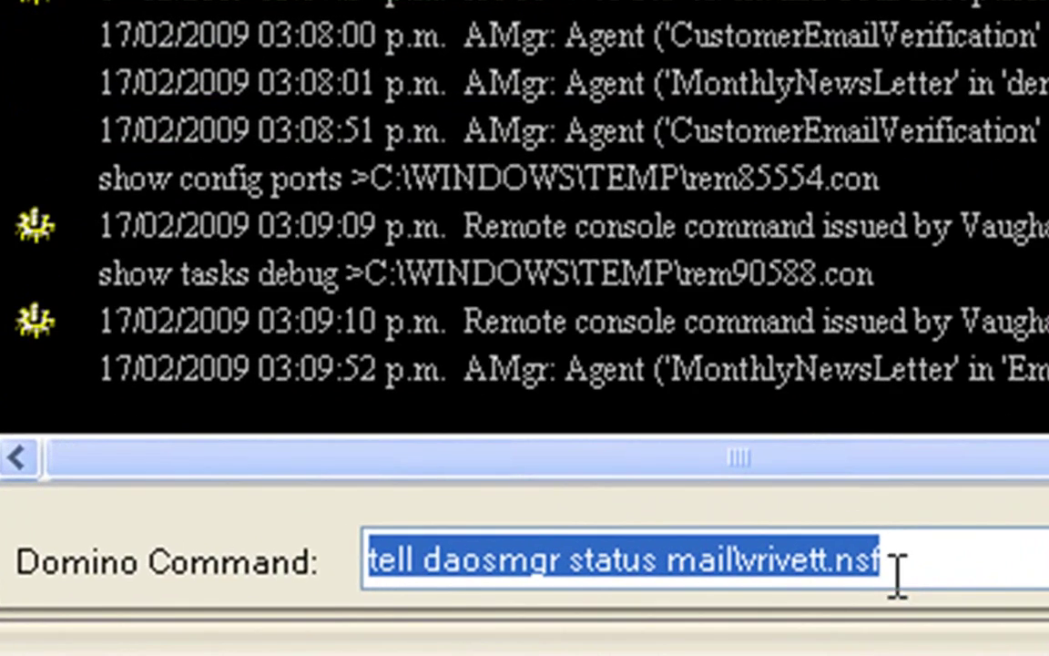
Step: Replace the old console command with 'restart server' and send it to st1/iKIS
left_click(899, 558)
left_click_drag(899, 558, 303, 571)
type("re")
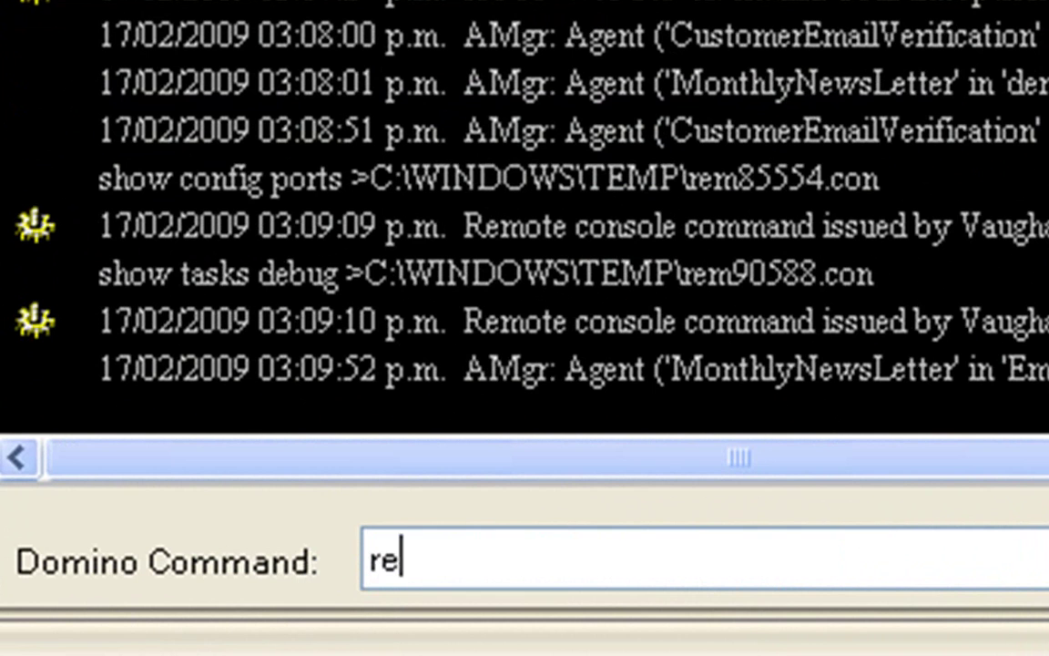
type("start server")
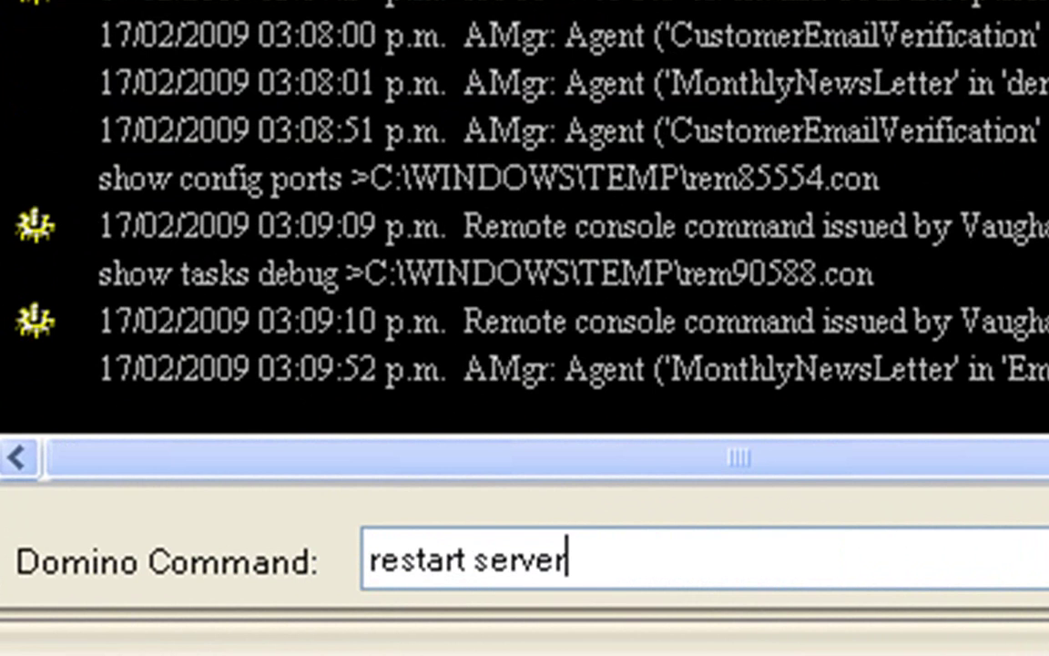
key("Return")
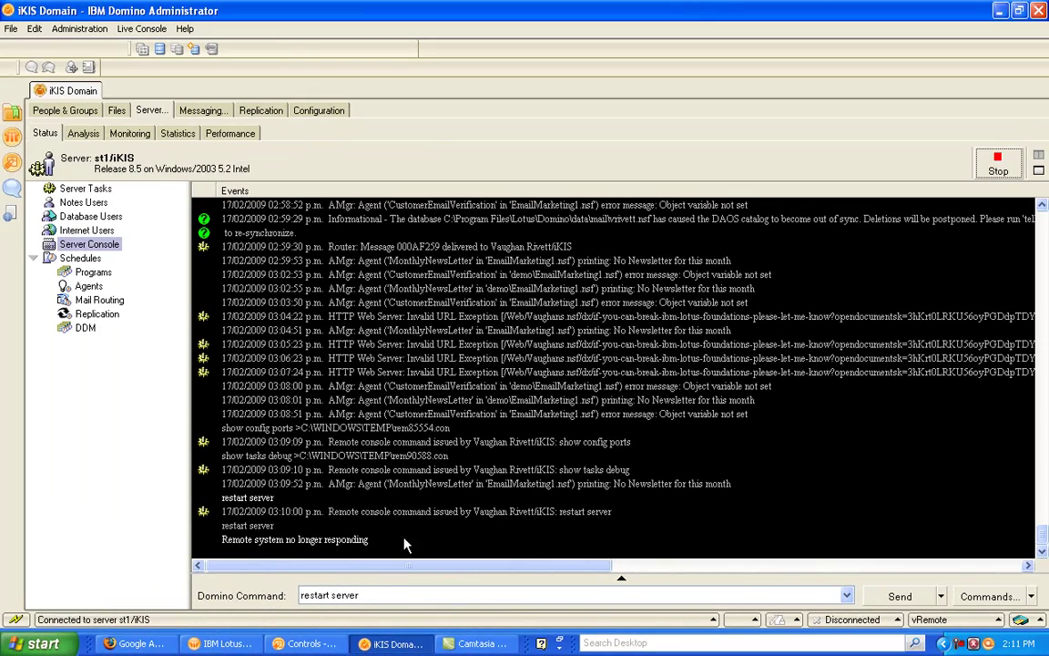
Step: Send 'tell daosmgr resync' to rebuild the DAOS catalog on the restarted server
double_click(366, 593)
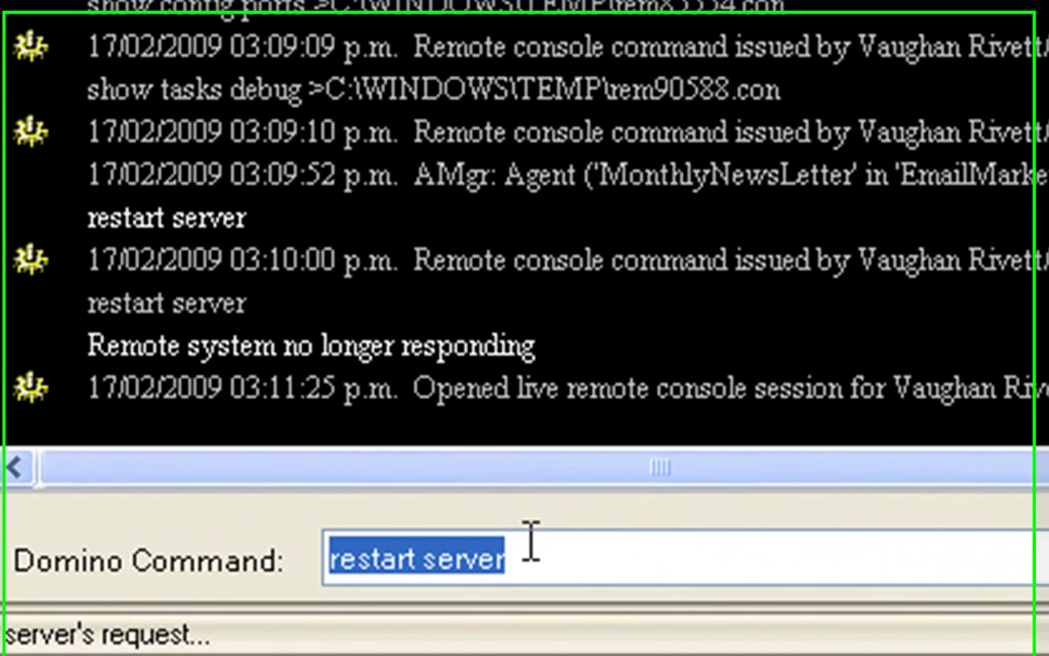
type("te")
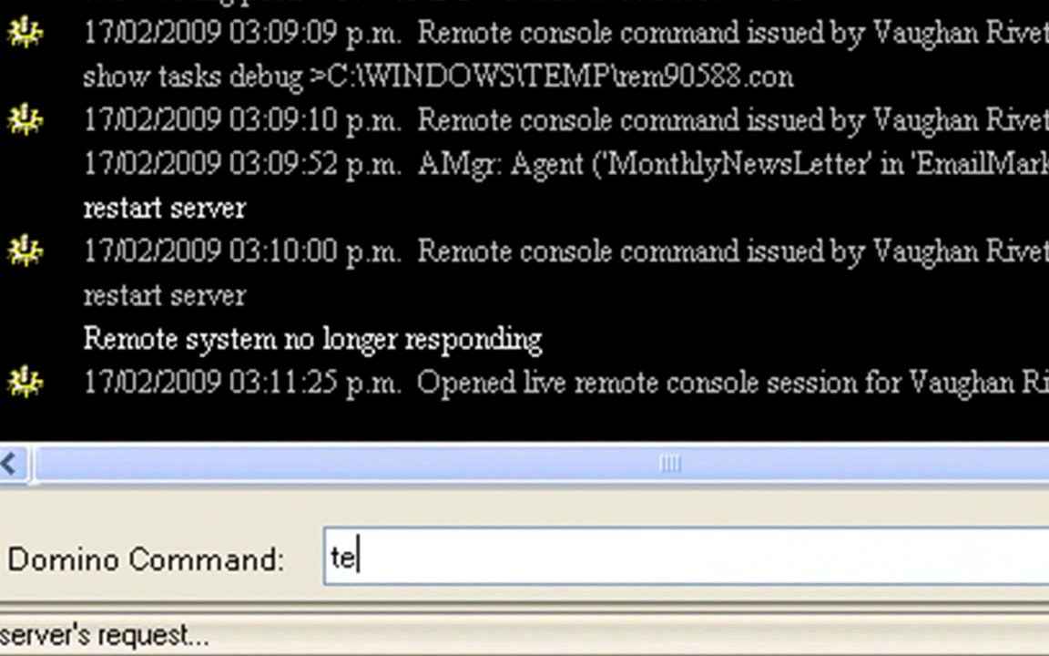
type("ll daos")
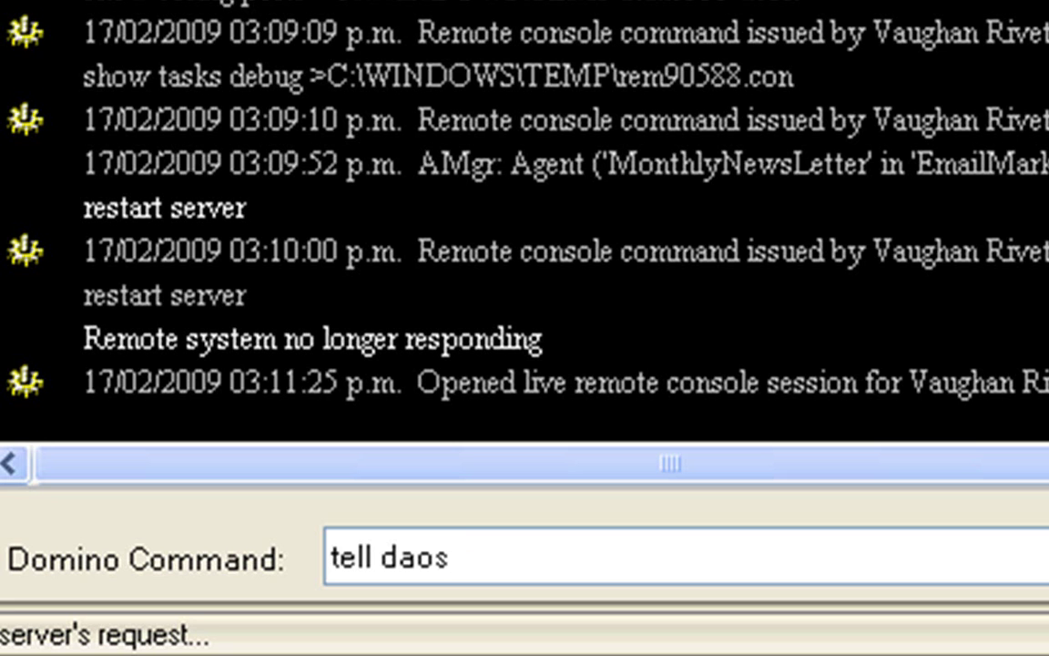
type("mgr resync")
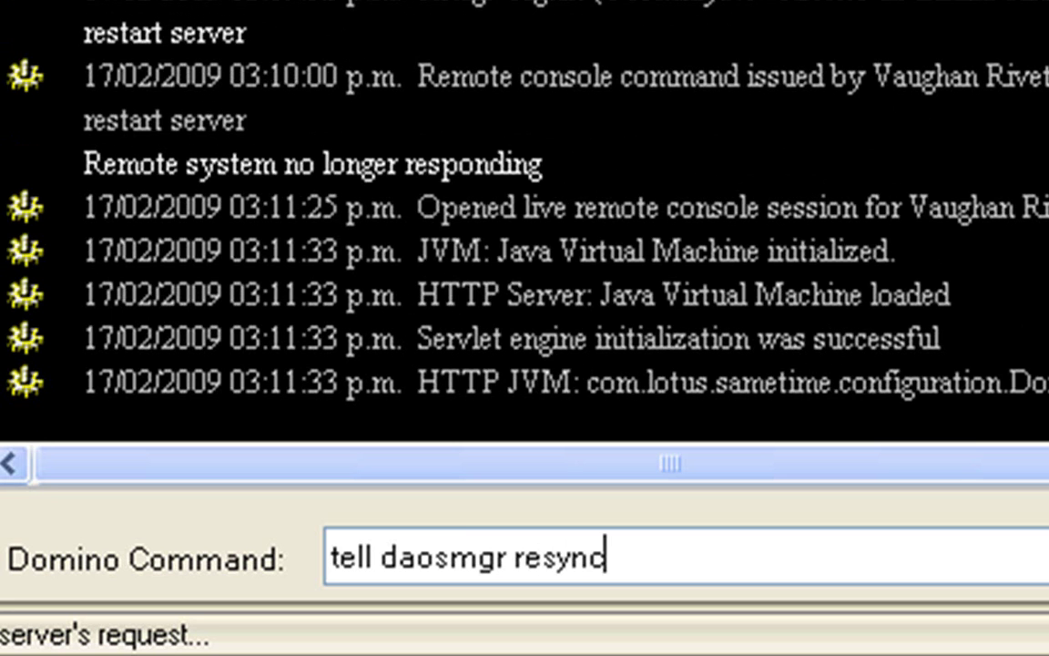
key("Return")
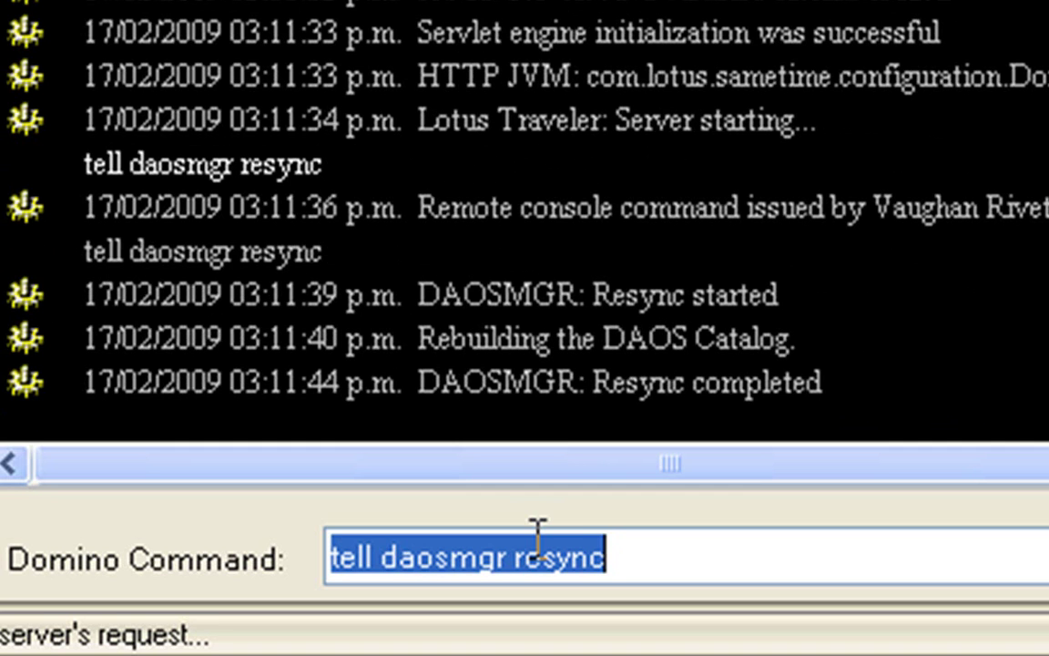
Step: Run 'load compact -daos on -C mail\' to compact the whole mail folder with DAOS
type("load compact")
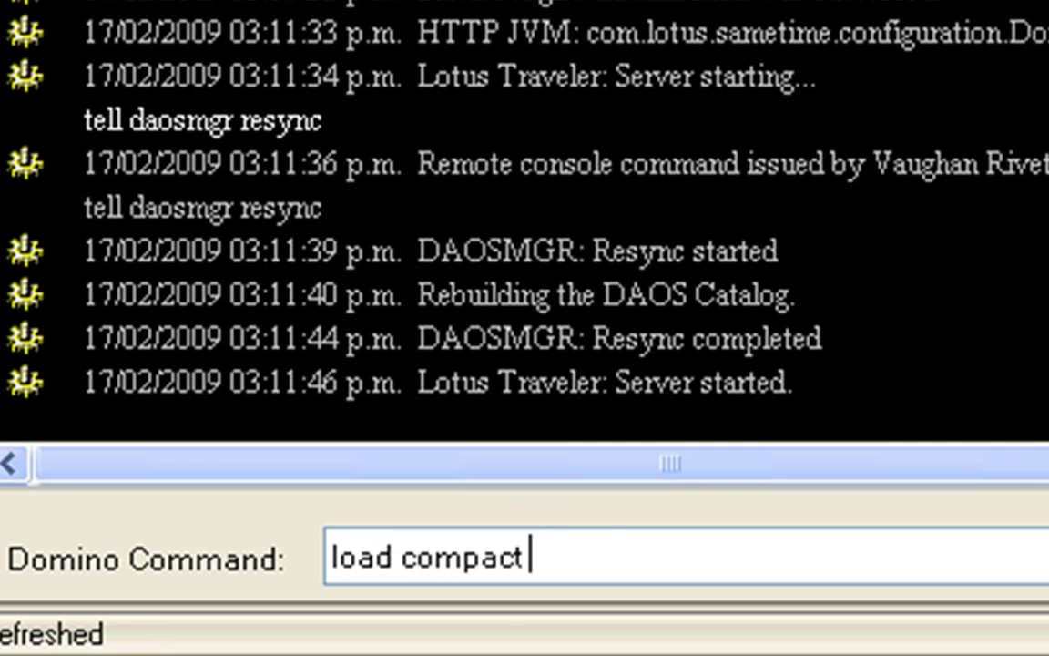
type(" -daos")
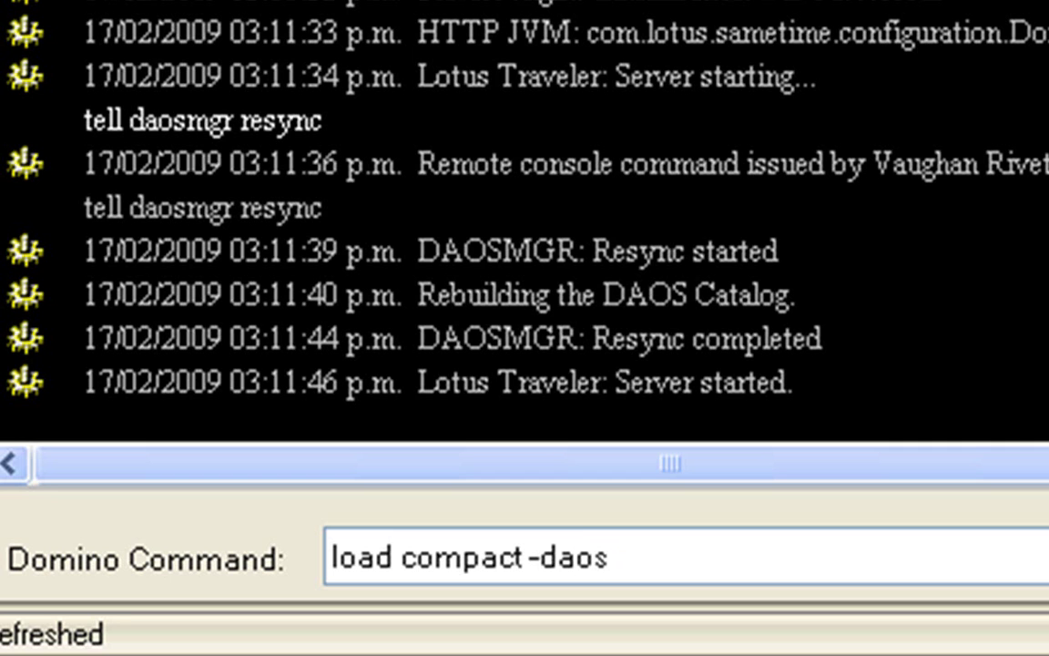
type(" on")
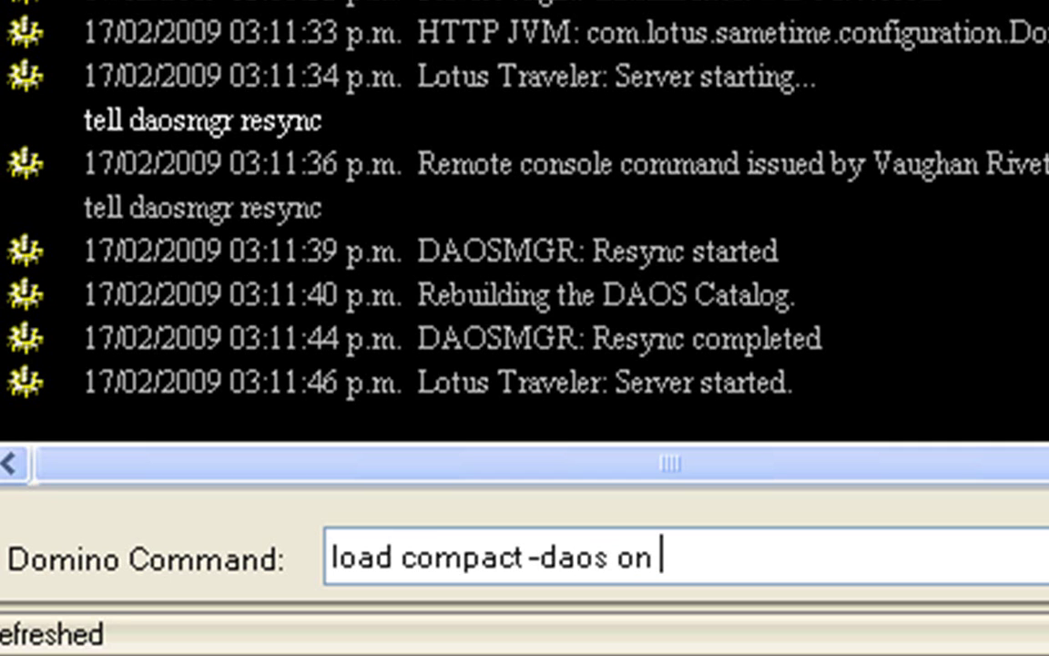
type(" -C")
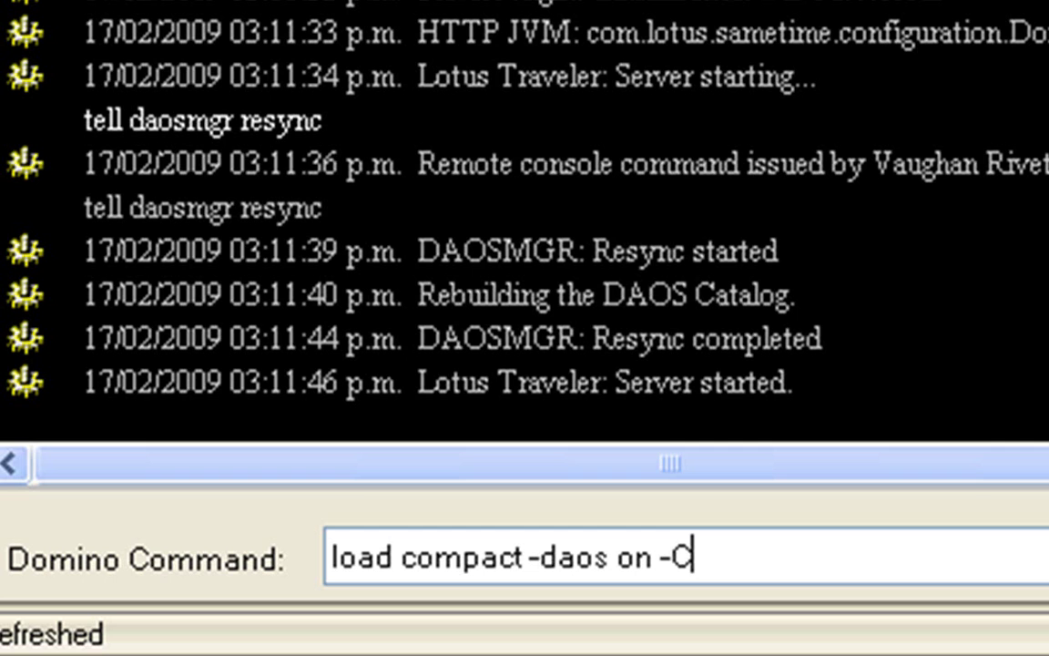
type(" mail\\")
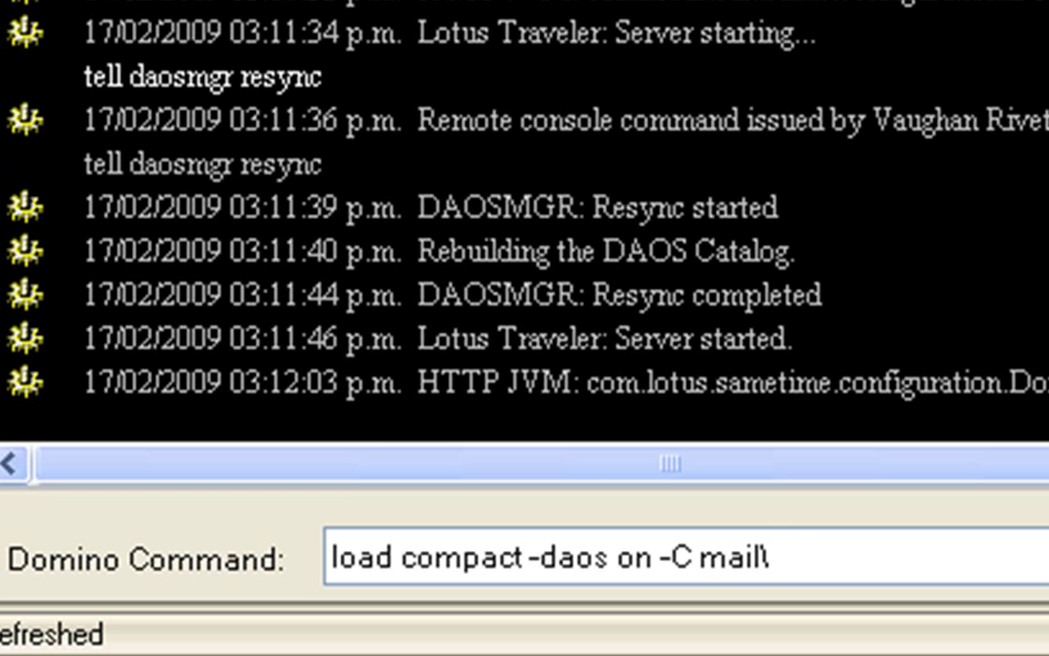
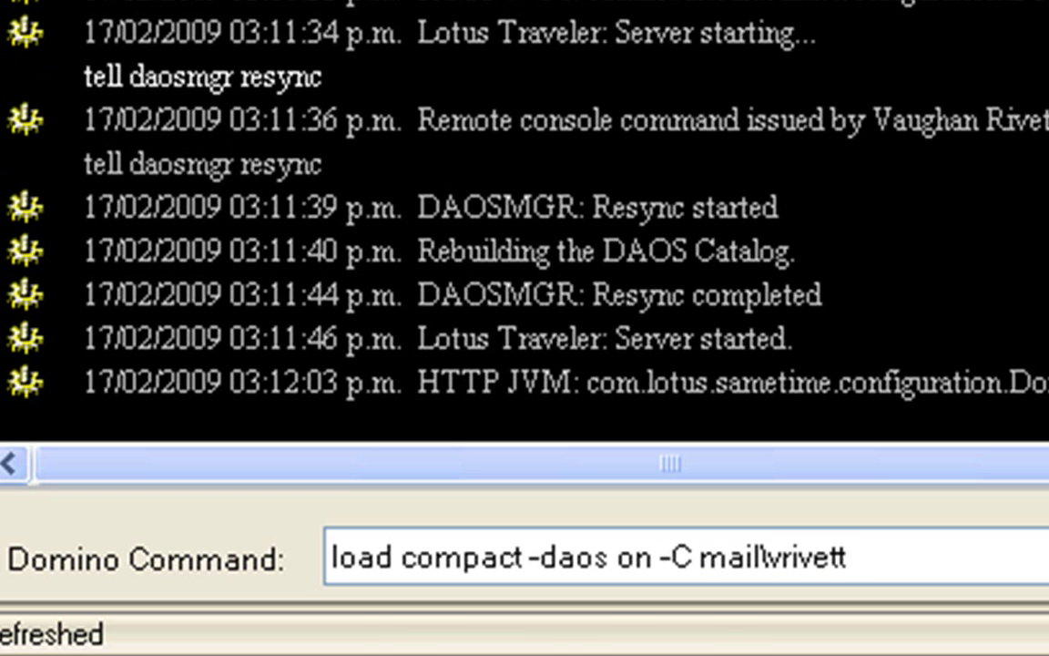
type(".nsf")
key("BackSpace")
key("BackSpace")
key("BackSpace")
key("BackSpace")
key("BackSpace")
key("BackSpace")
key("BackSpace")
key("BackSpace")
key("BackSpace")
key("BackSpace")
key("BackSpace")
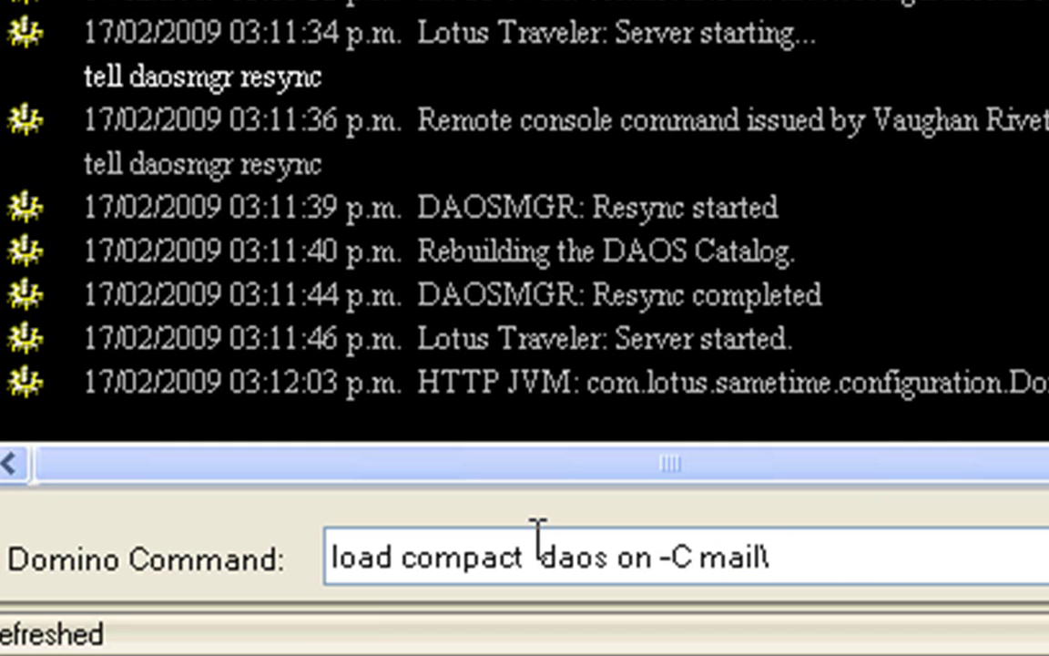
key("Return")
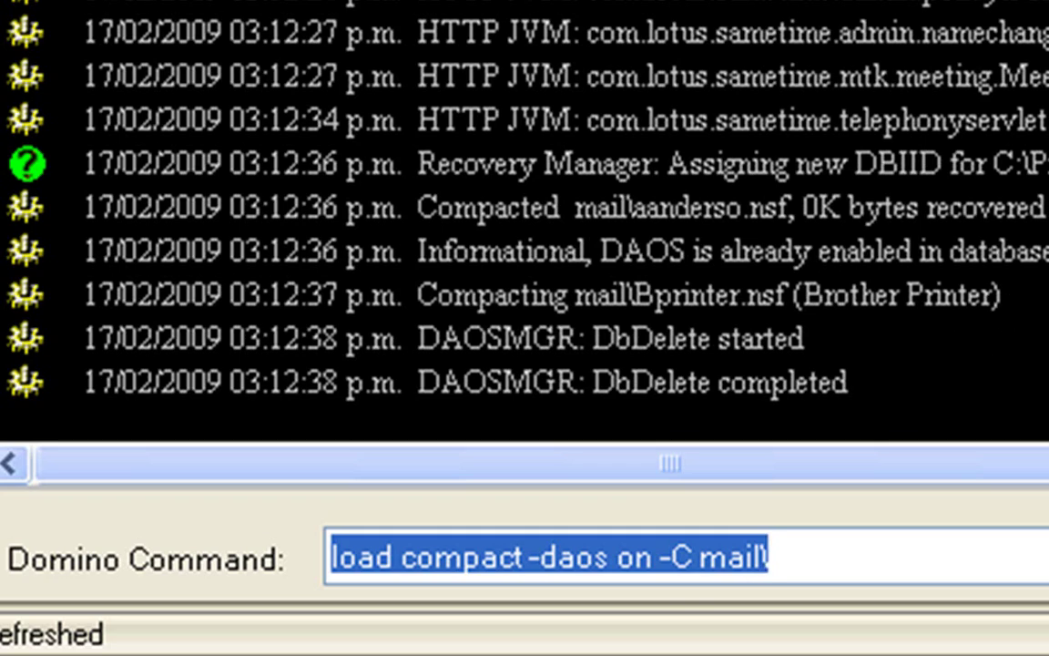
key("alt+Tab")
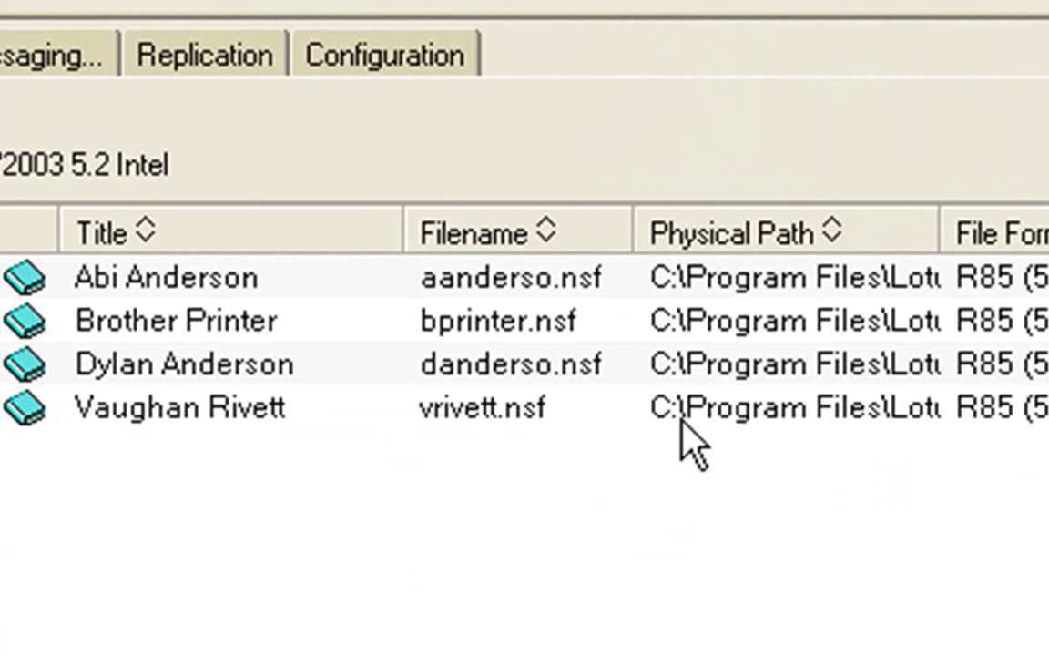
Step: Select the last mail database in the Files list to compare its logical and physical sizes
left_click(911, 405)
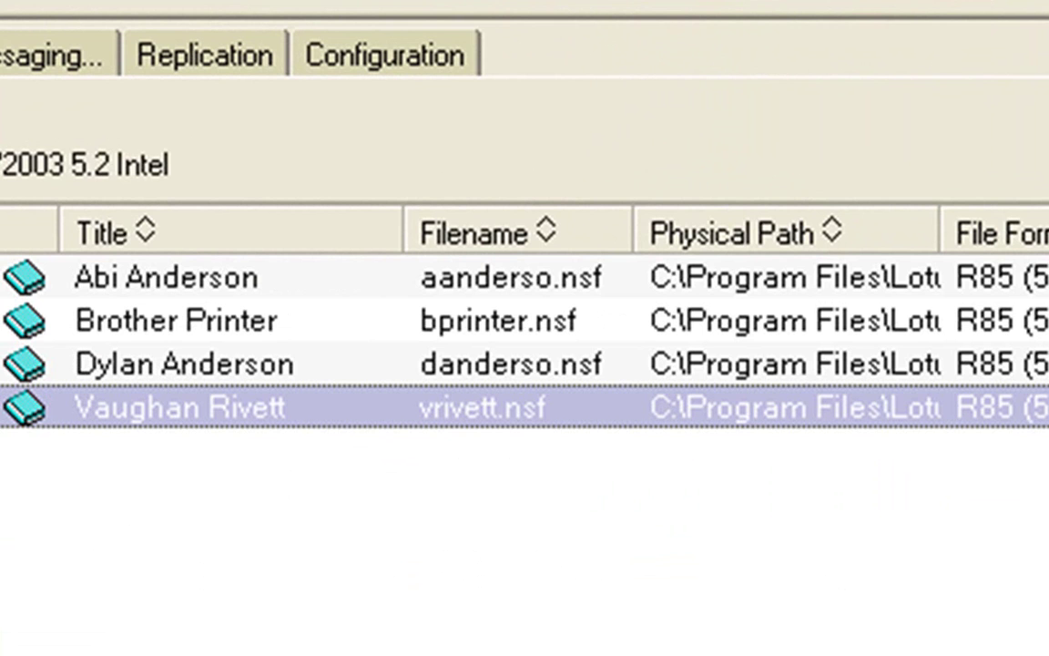